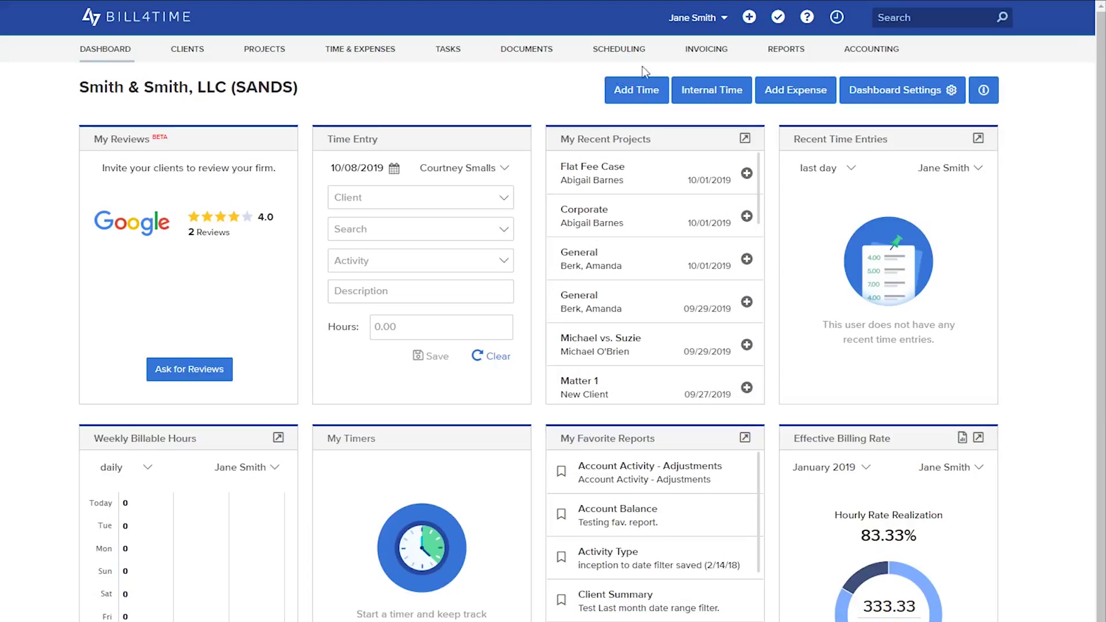
- From Invoicing, open a blank New Invoice form dated 10/09/2019
left_click(706, 51)
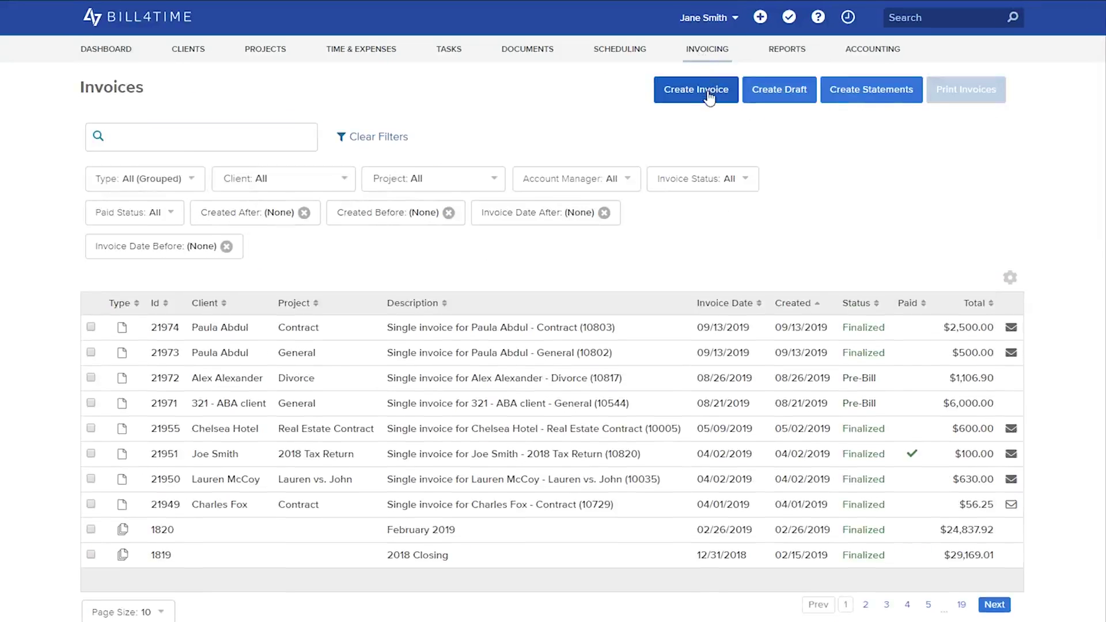
left_click(708, 93)
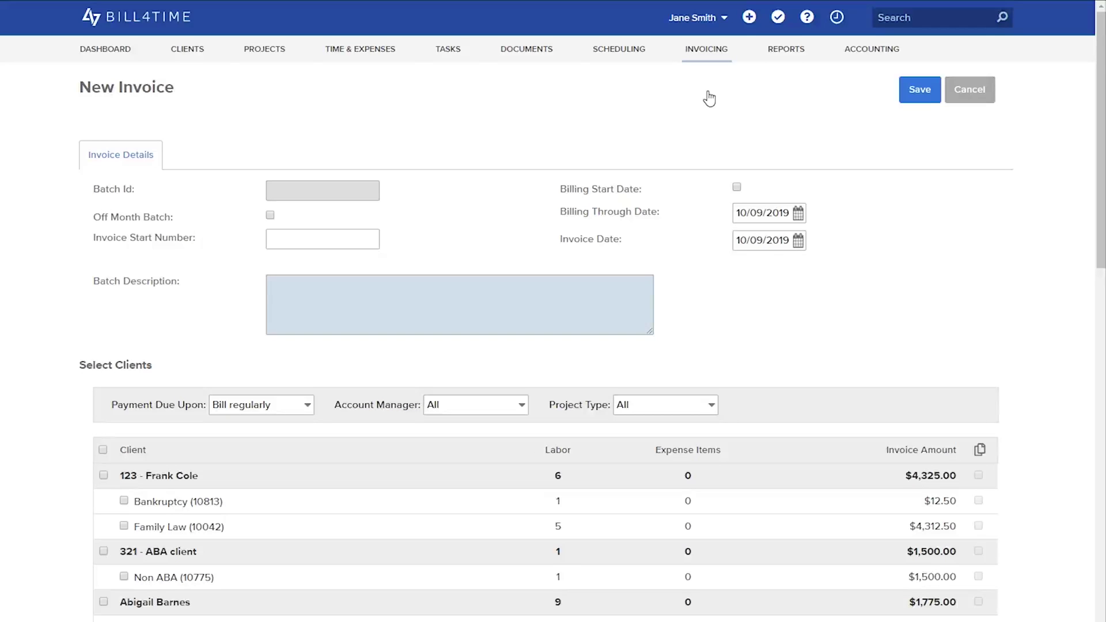
- Change the billing through date to September 30, 2019
left_click(798, 213)
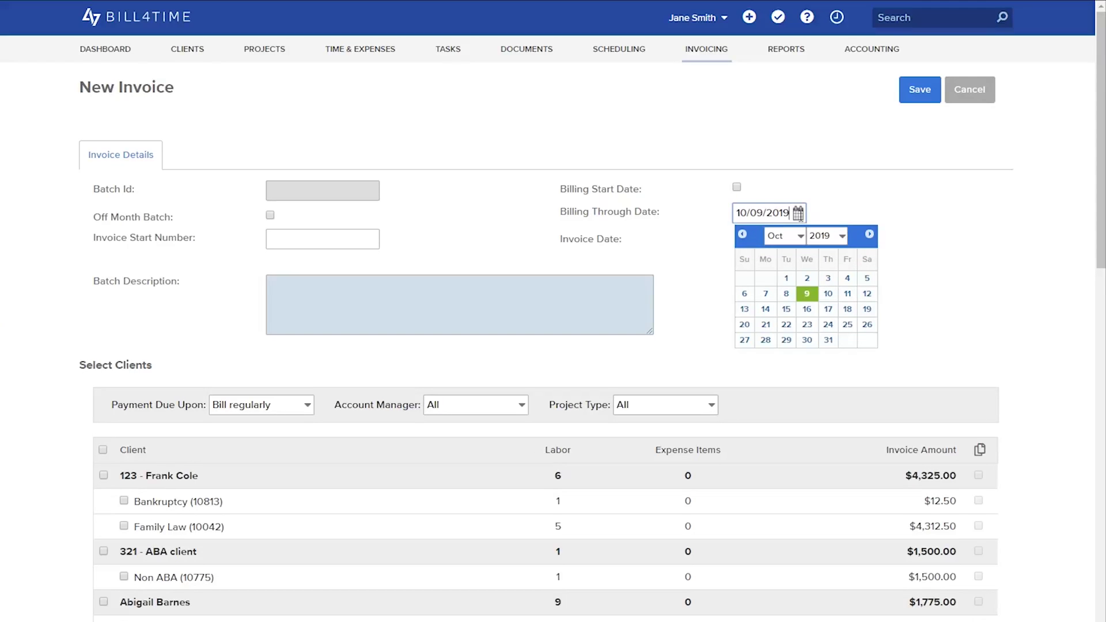
left_click(800, 236)
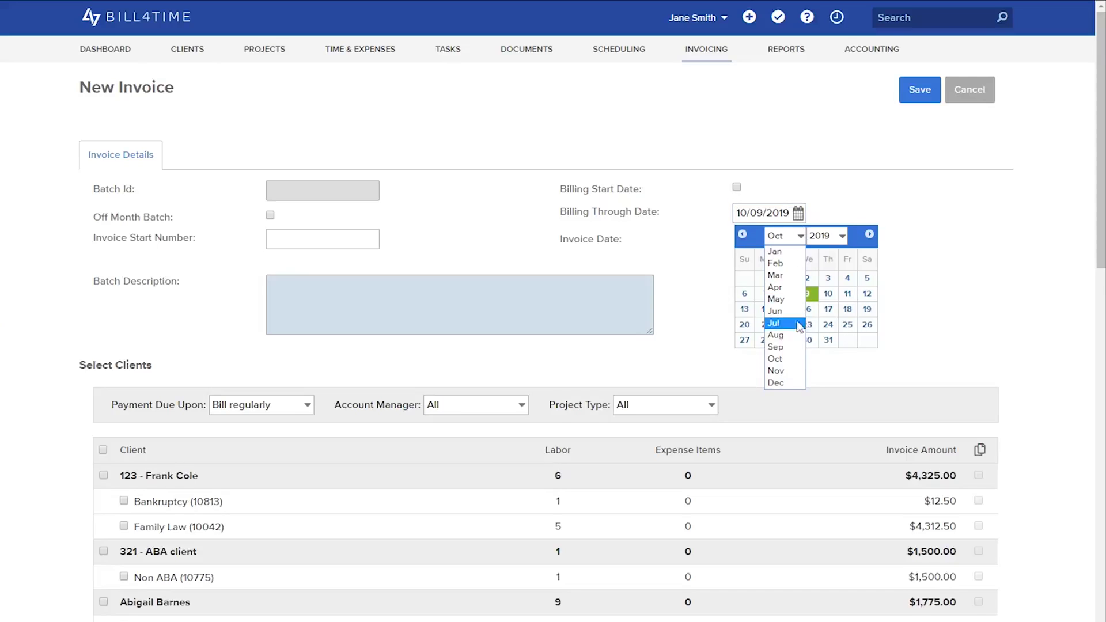
left_click(798, 349)
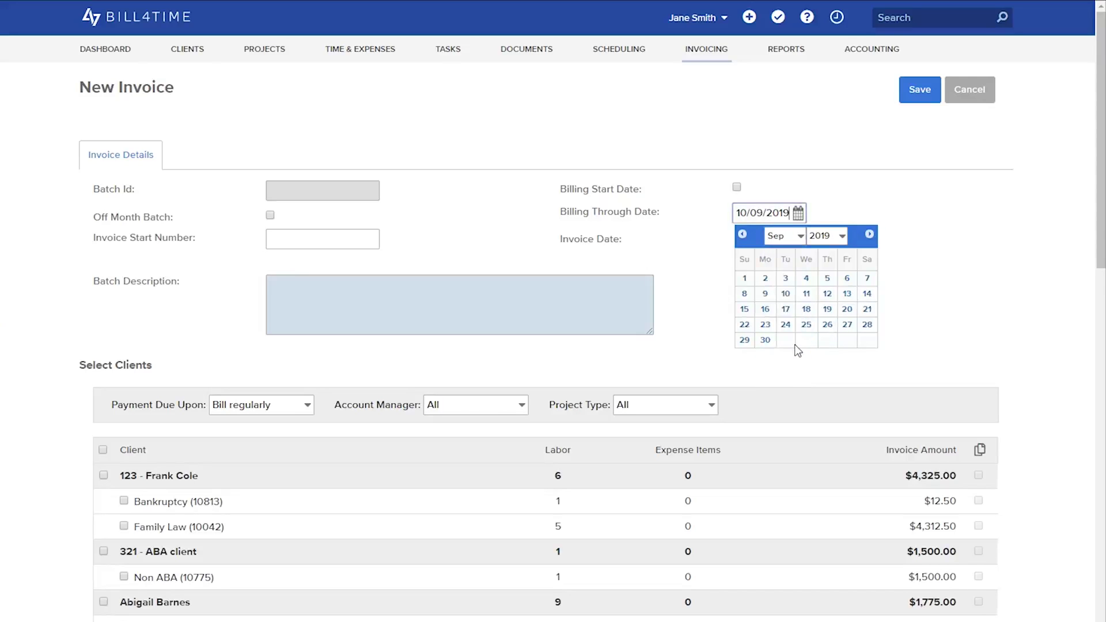
left_click(766, 340)
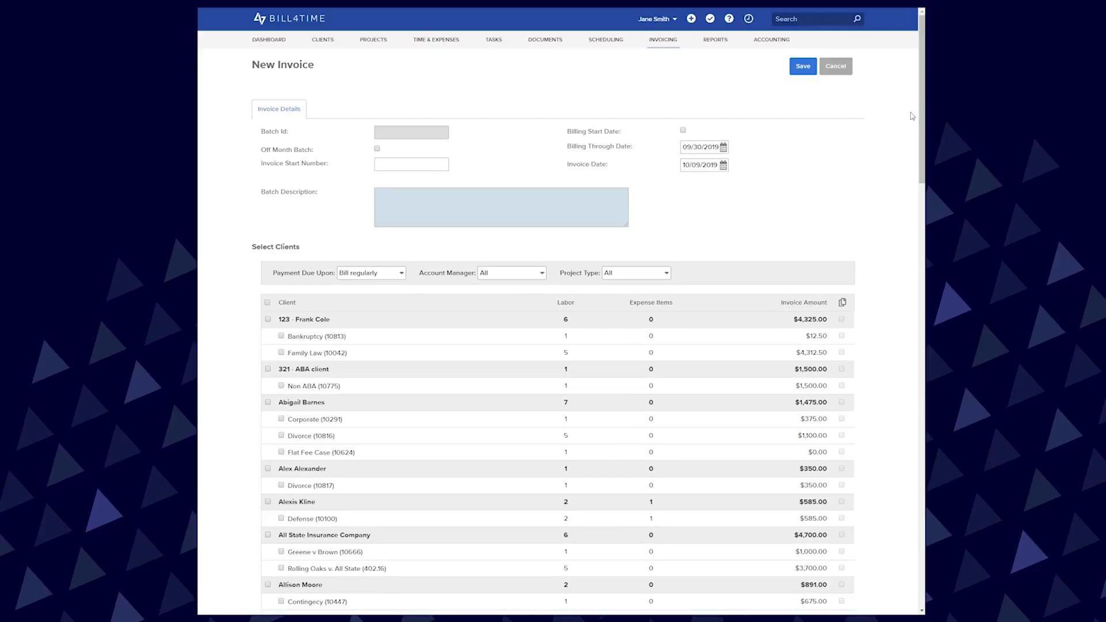
- Check BG Company plus the $20,823.00, Estate Planning, Contingency/Flat Fee and $295.00 clients
left_click_drag(921, 110, 922, 134)
scroll(923, 133, "down", 7)
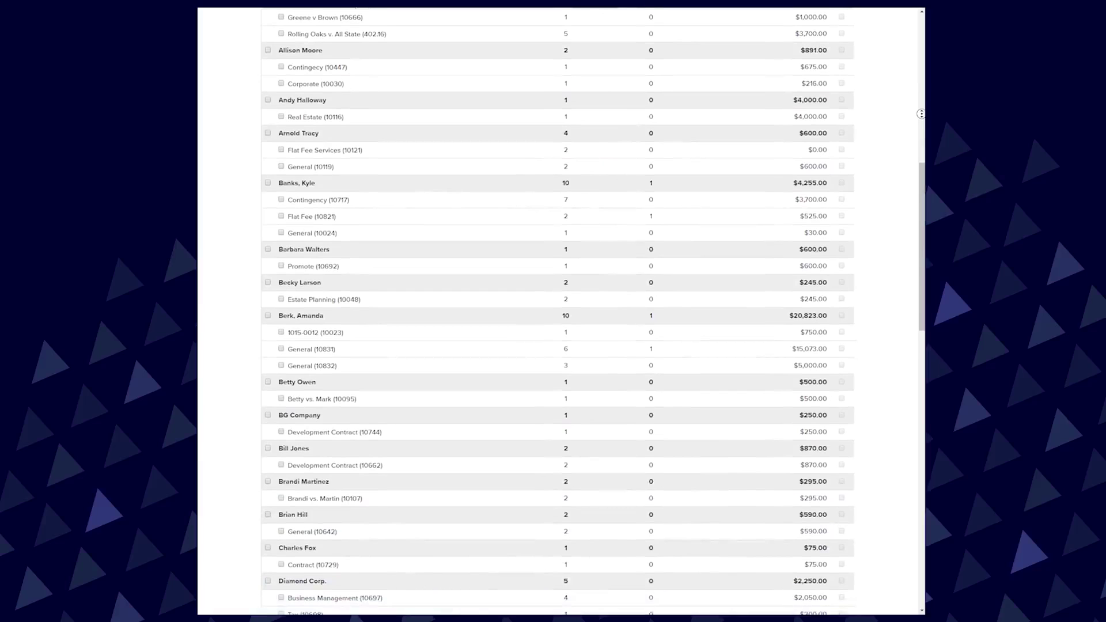
left_click(268, 316)
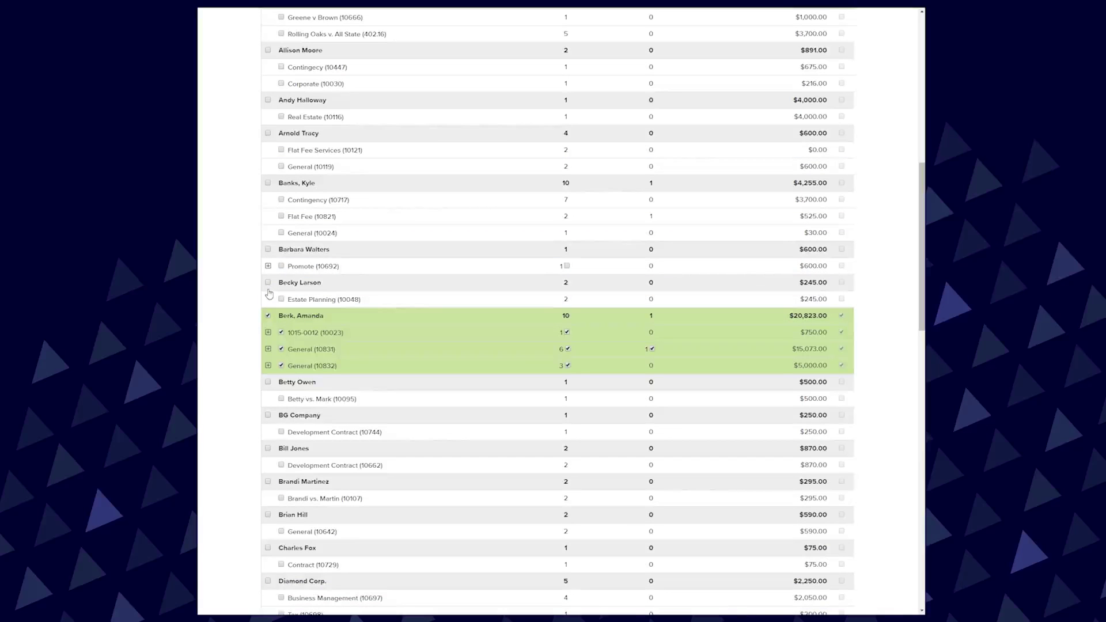
left_click(268, 282)
left_click(268, 183)
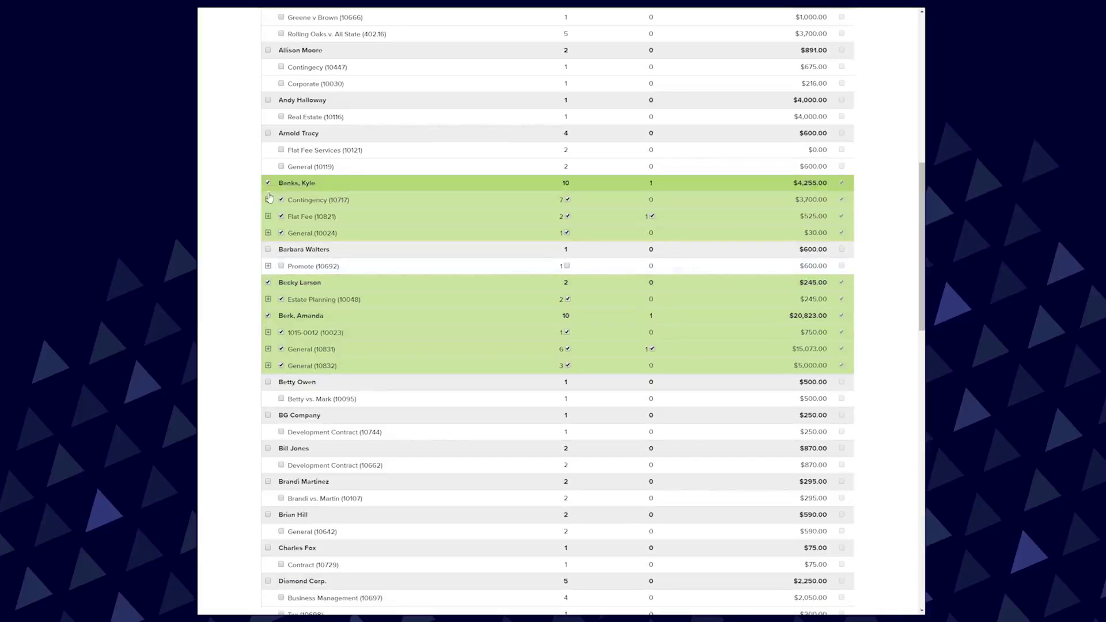
left_click(268, 415)
left_click(268, 481)
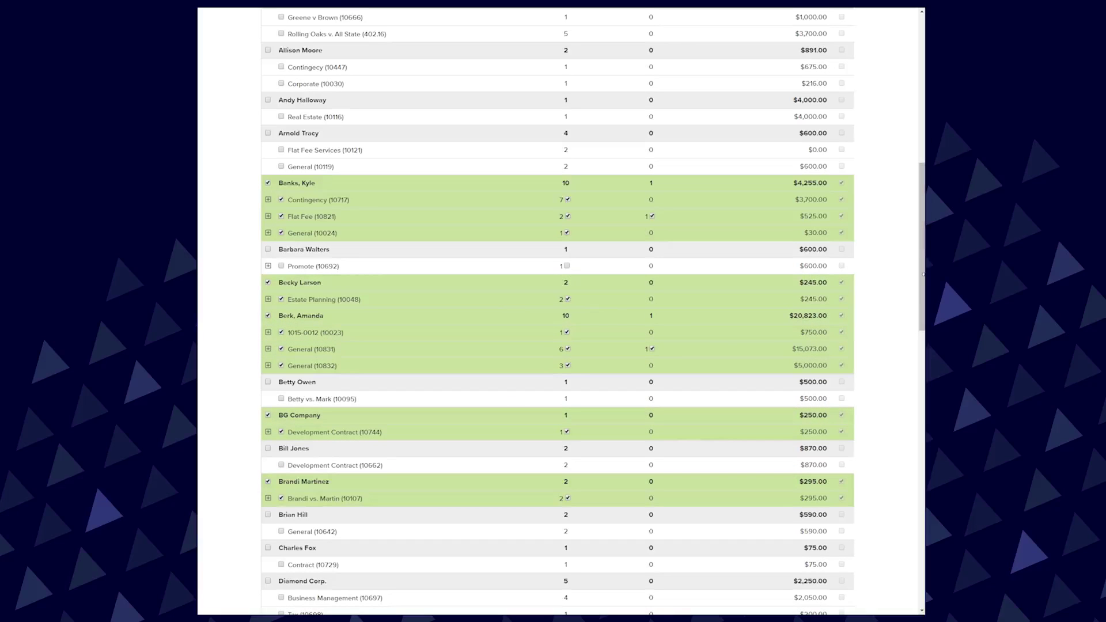
scroll(915, 240, "up", 1)
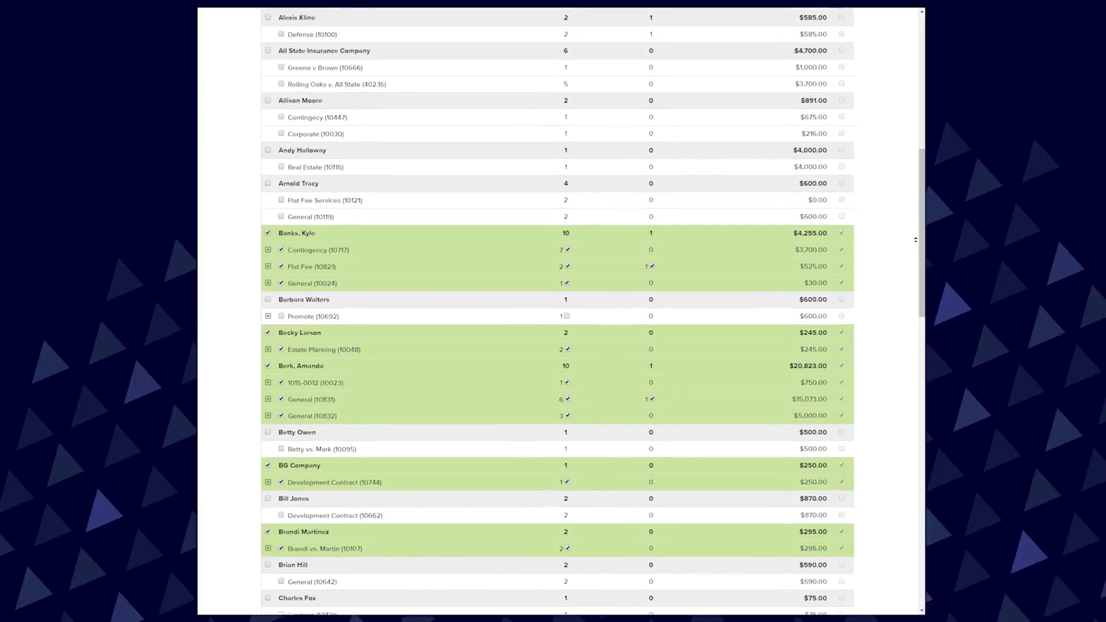
- Save the batch as 'Multiple invoice batch', creating batch 1843 with nine pre-bills
scroll(916, 239, "up", 8)
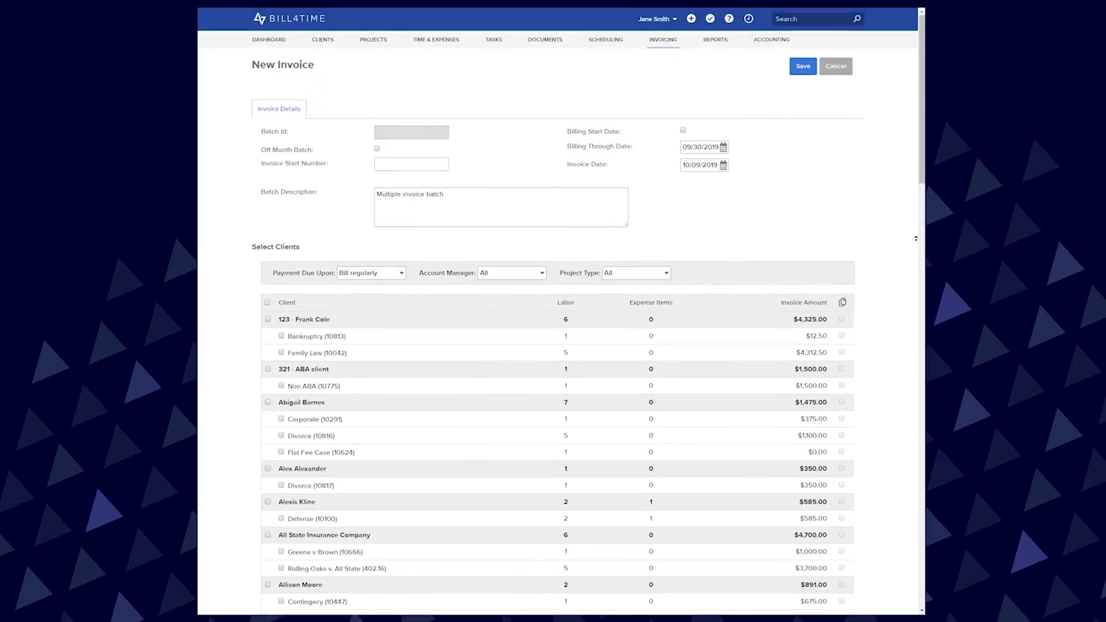
left_click(803, 71)
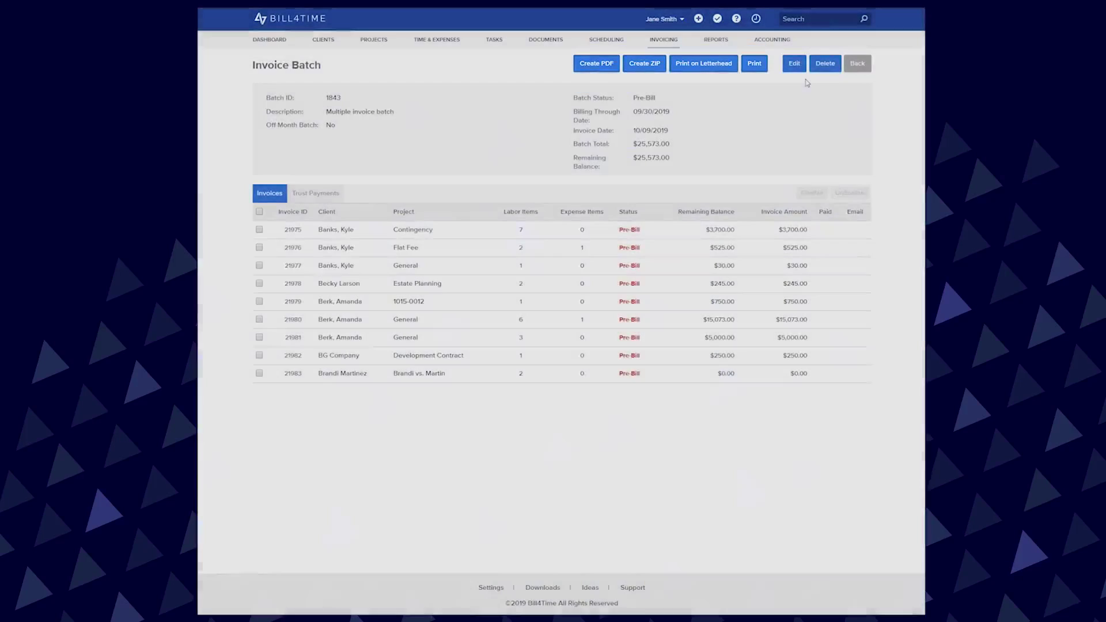
- Edit batch 1843: swap BG Company for the Bankruptcy and Family Law client, then save
left_click(800, 64)
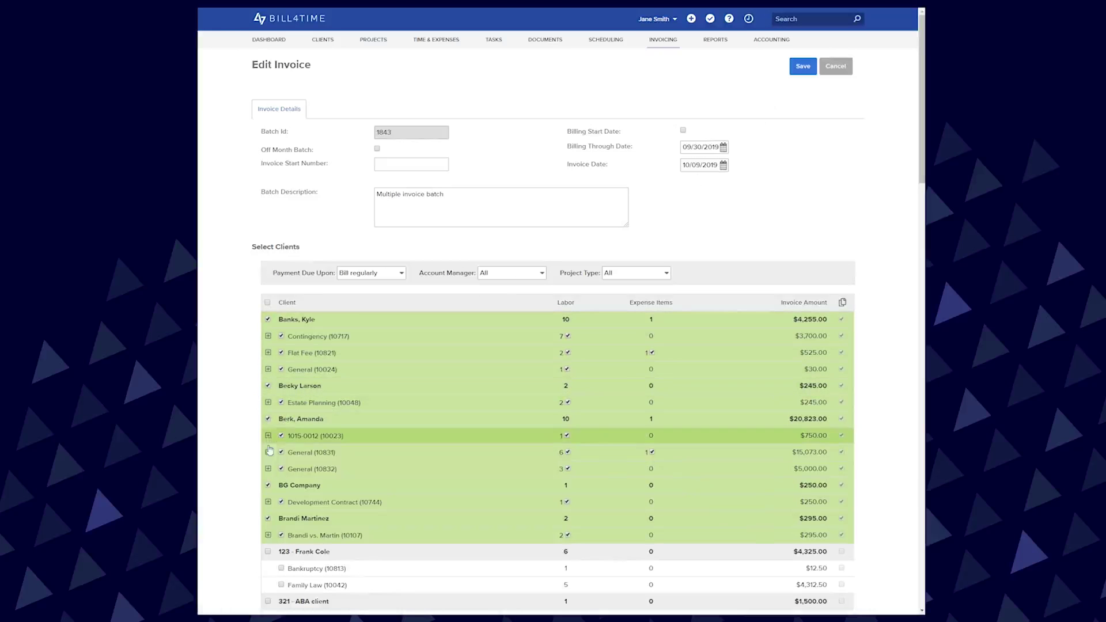
left_click(268, 486)
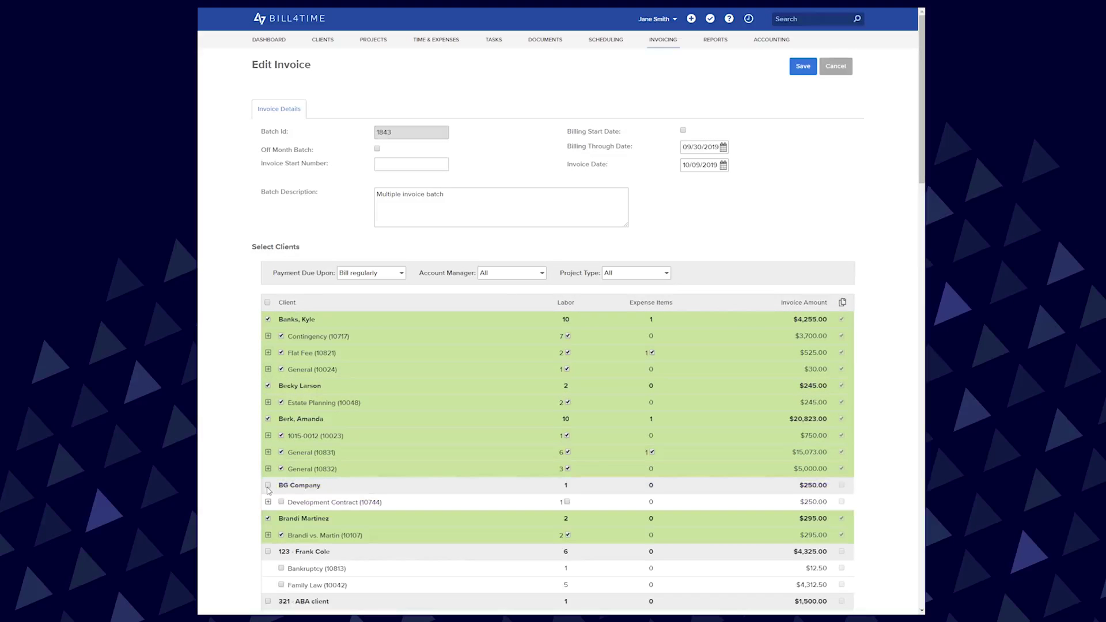
left_click(268, 551)
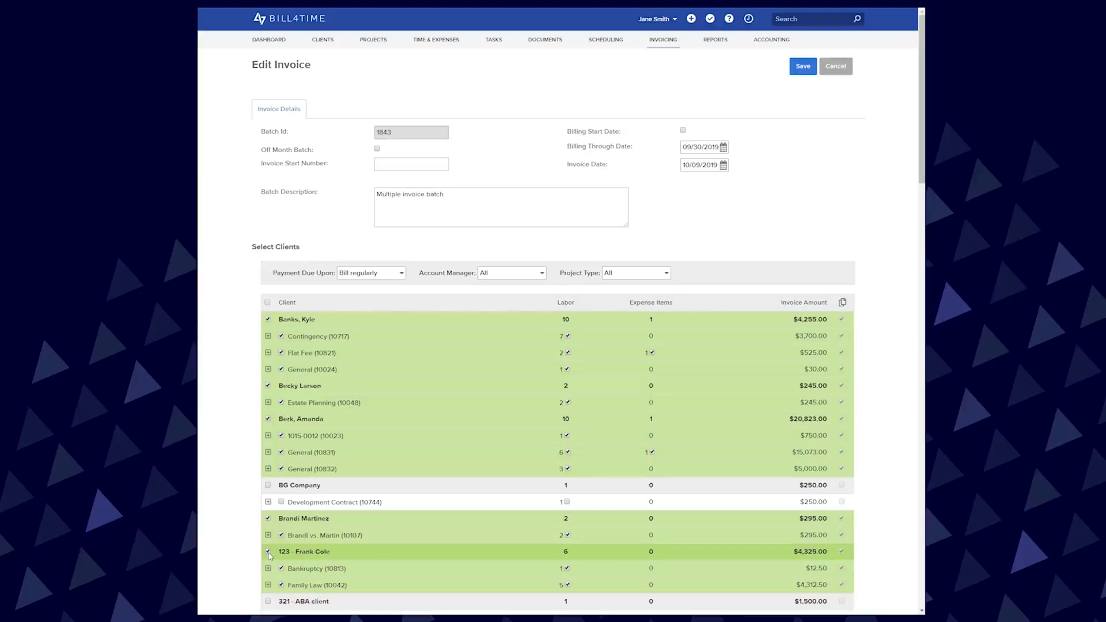
left_click(795, 76)
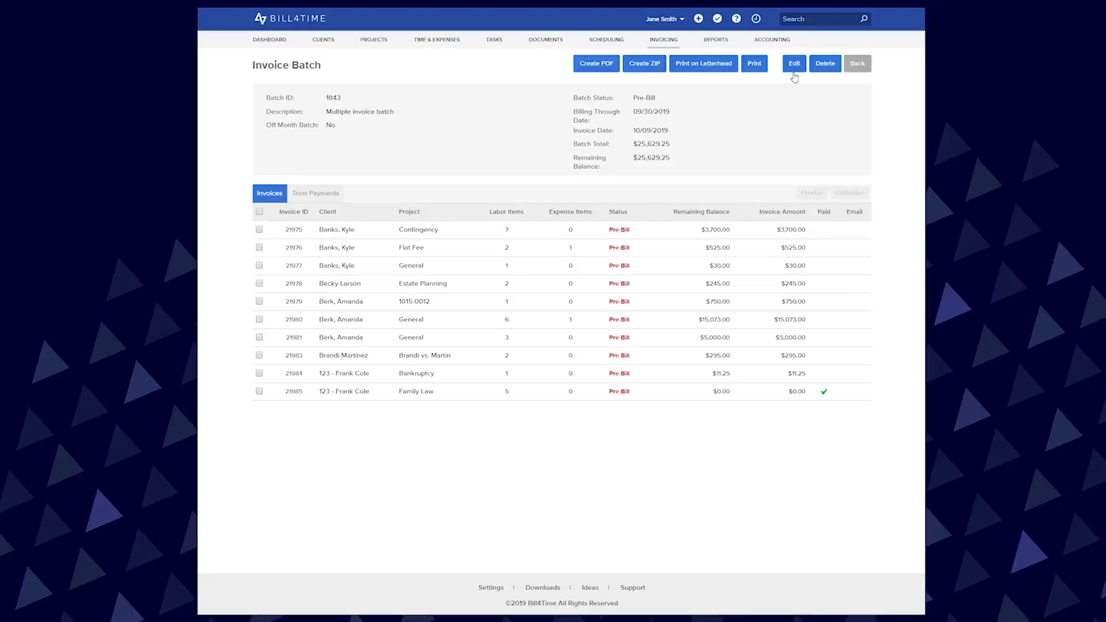
- Open invoice 21975, the $3,700.00 Contingency pre-bill from batch 1843
left_click(795, 68)
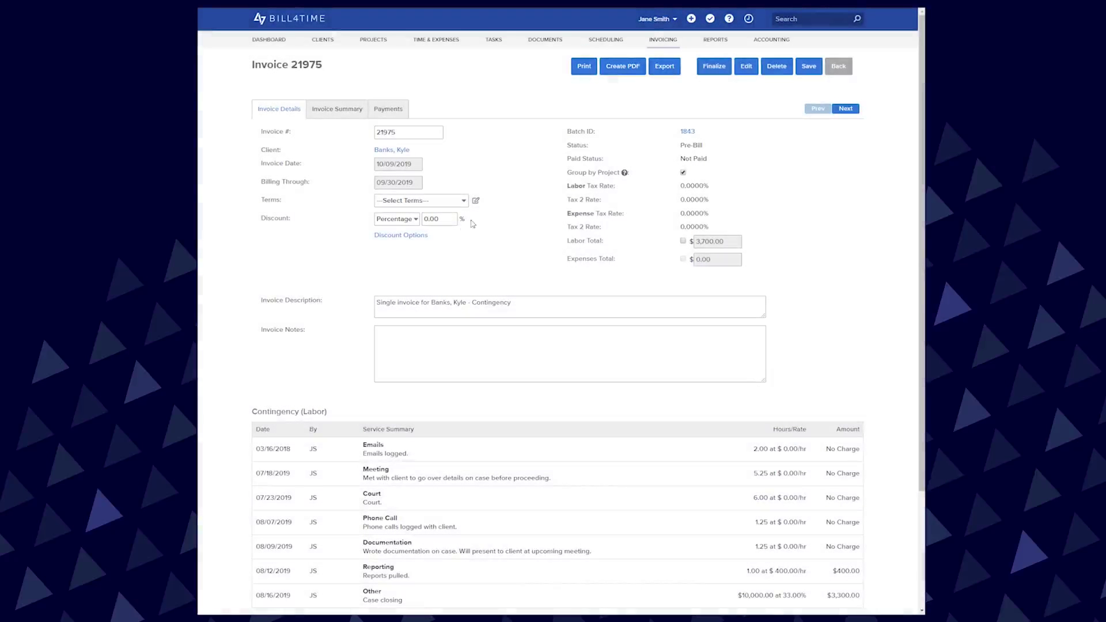
- Finalize invoice 21975, then browse forward to review invoice 21976
left_click(720, 76)
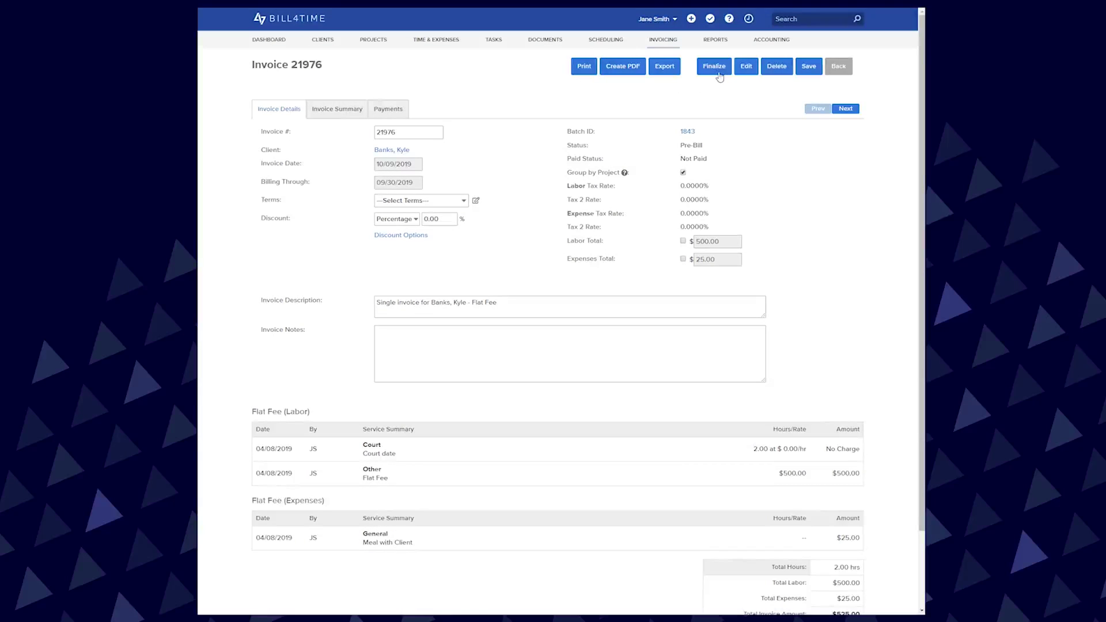
left_click(840, 111)
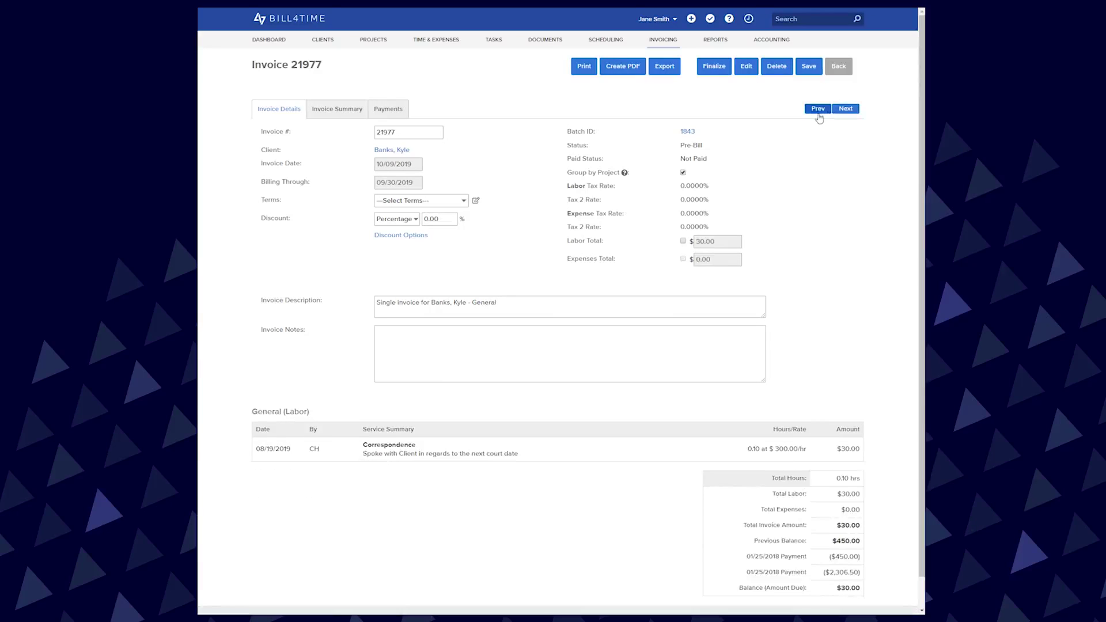
left_click(816, 115)
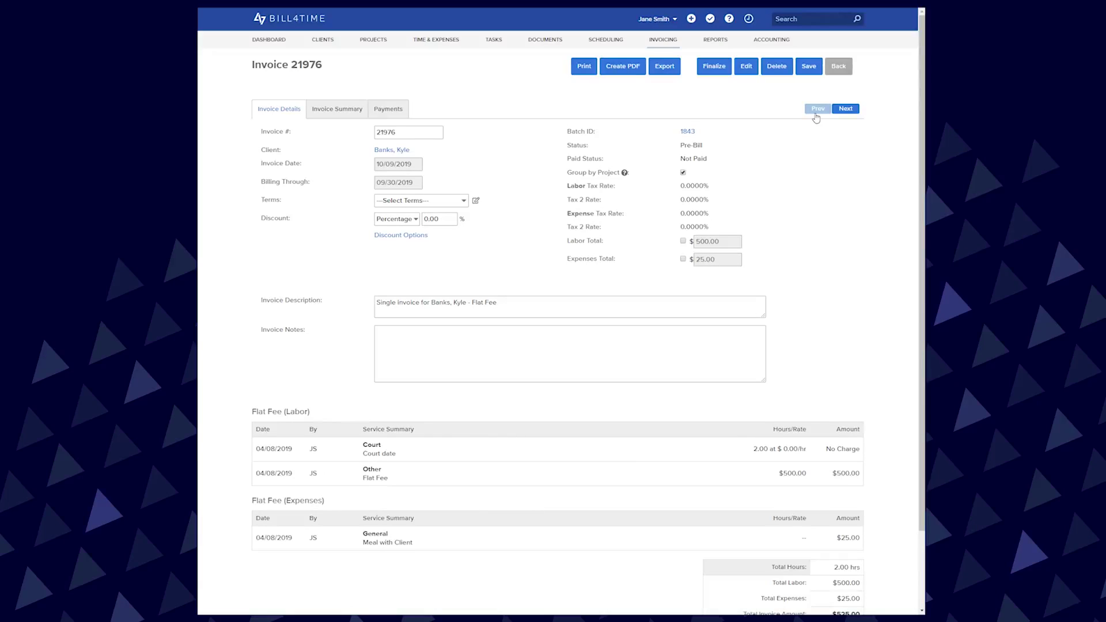
- Finalize all invoices in batch 1843 and generate invoice 21975's client-portal link
left_click(690, 133)
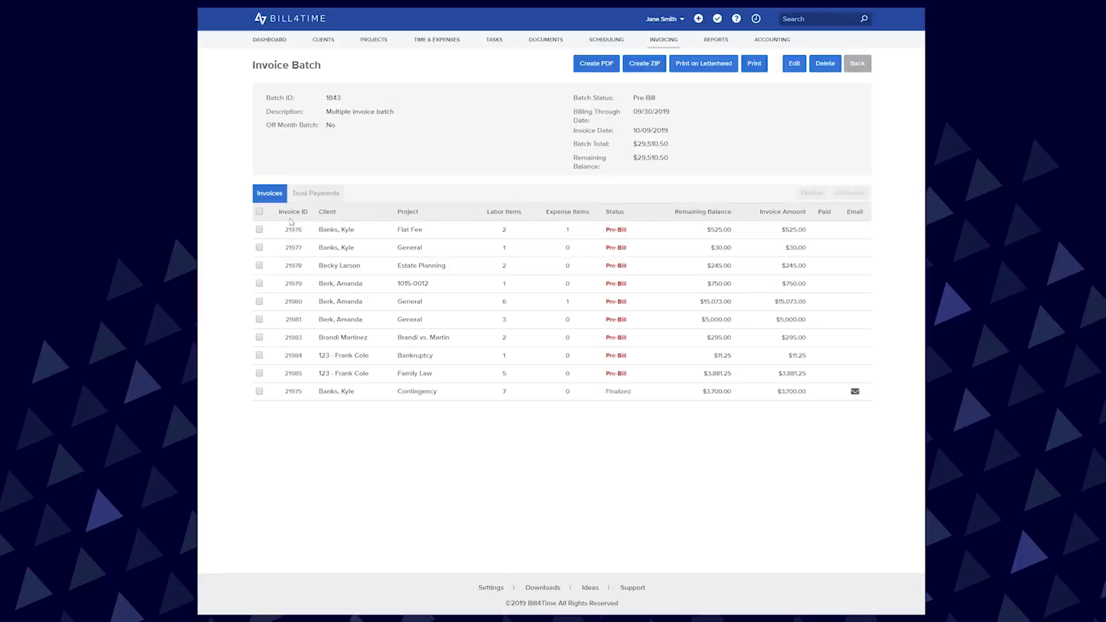
left_click(260, 212)
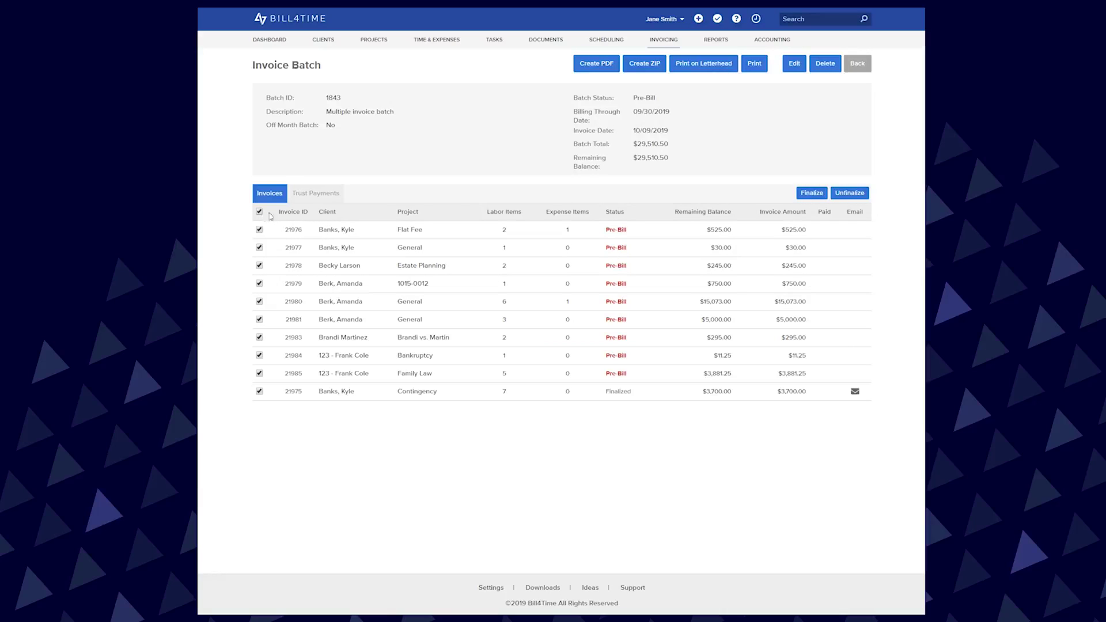
left_click(812, 193)
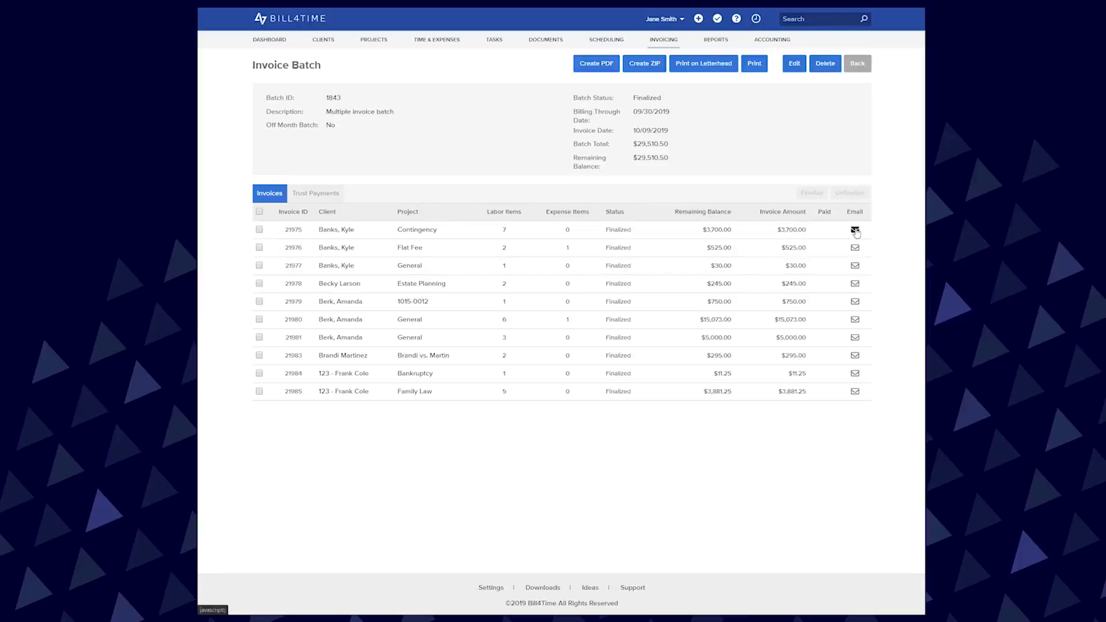
left_click(856, 231)
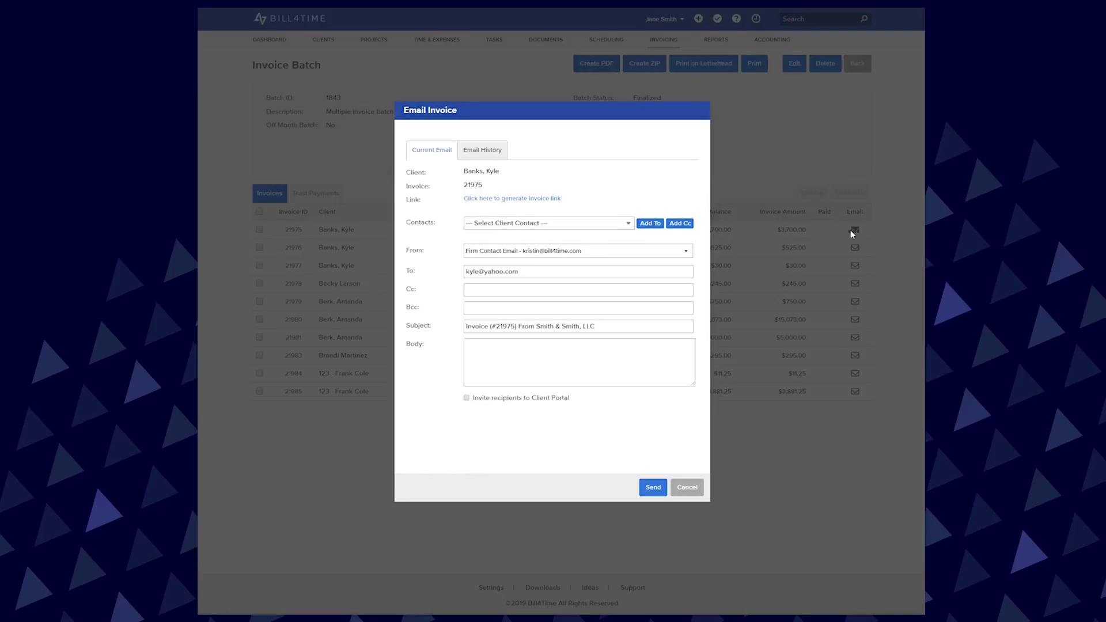
left_click(522, 199)
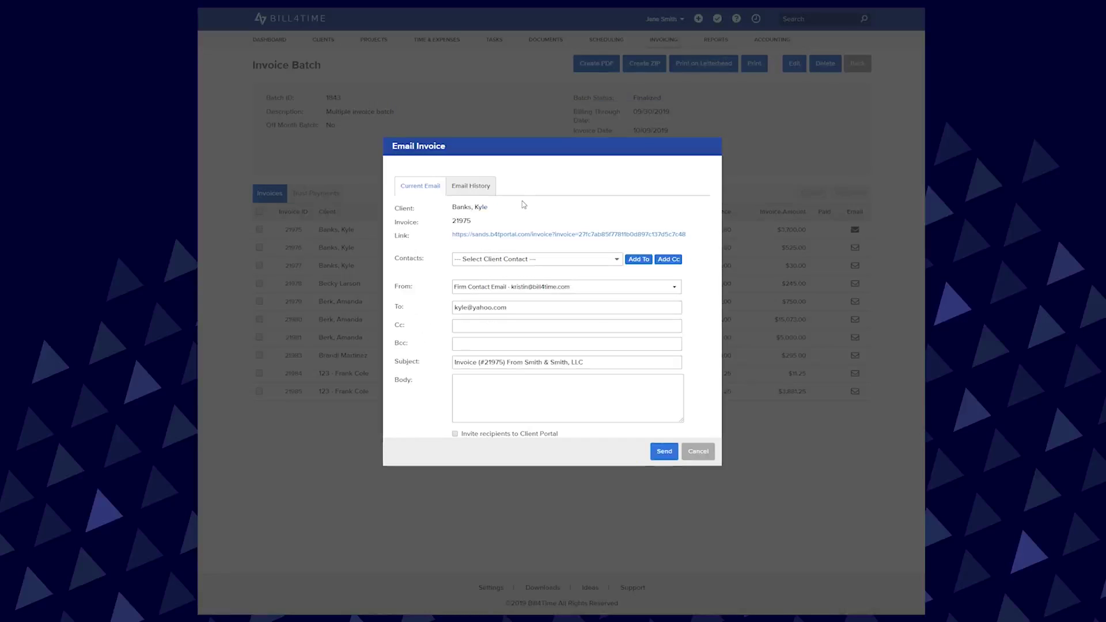
left_click(531, 235)
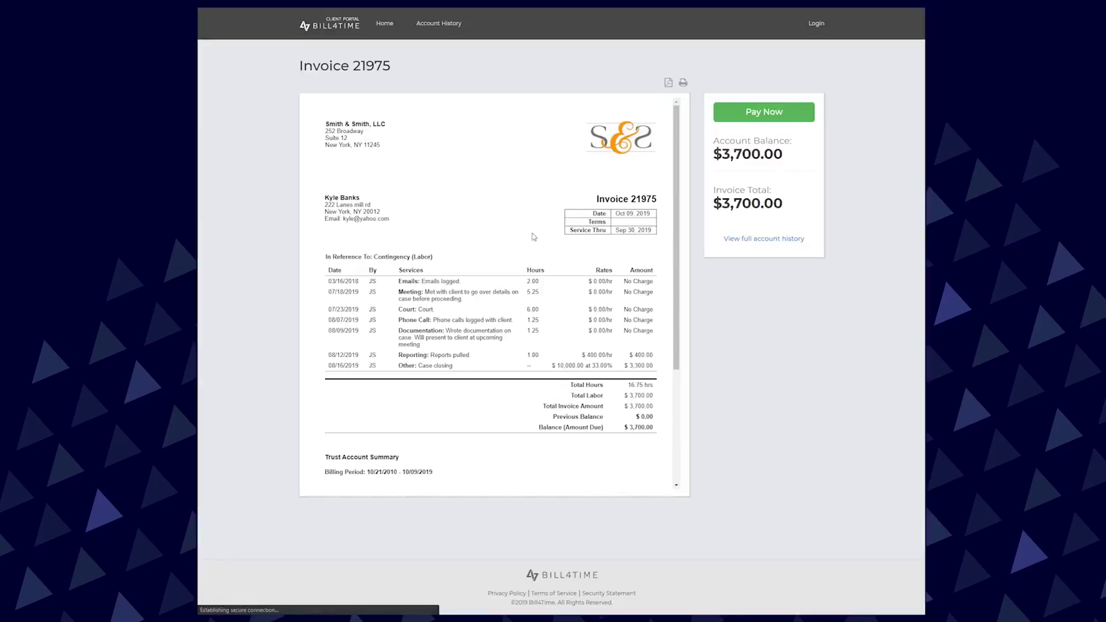